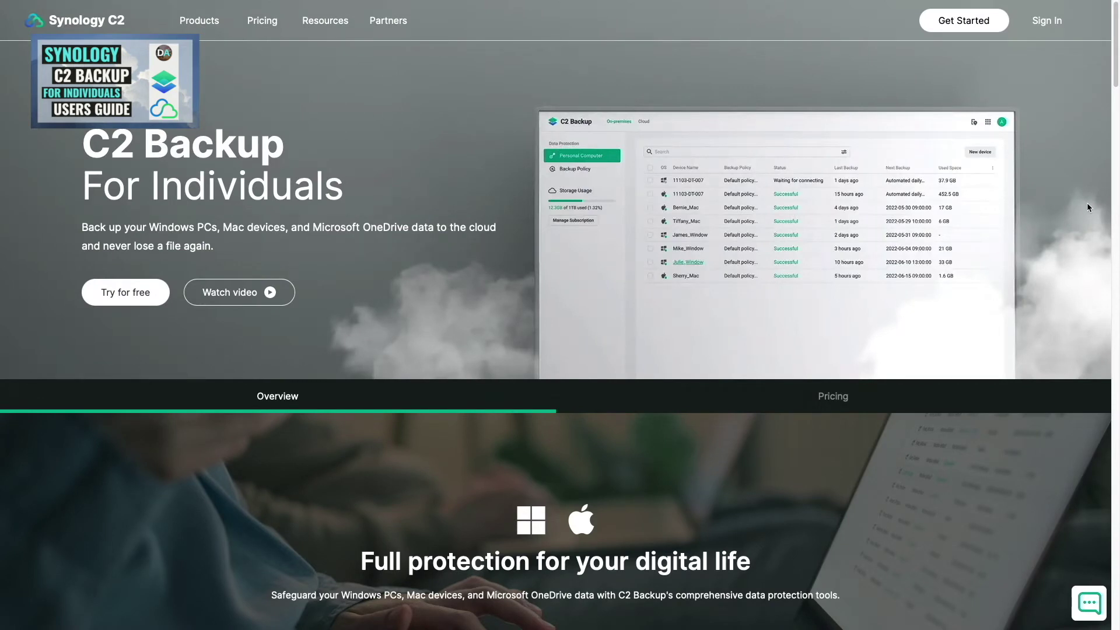
# - Start signing up for C2 Backup and sign in with the existing Synology Account instead
pyautogui.click(982, 28)
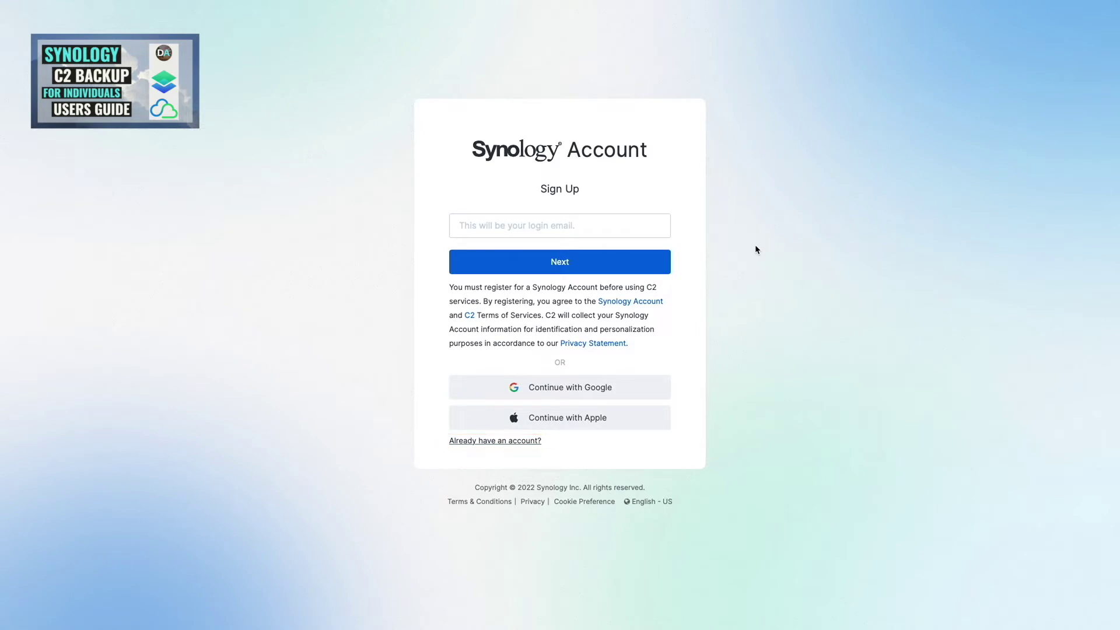
pyautogui.click(524, 442)
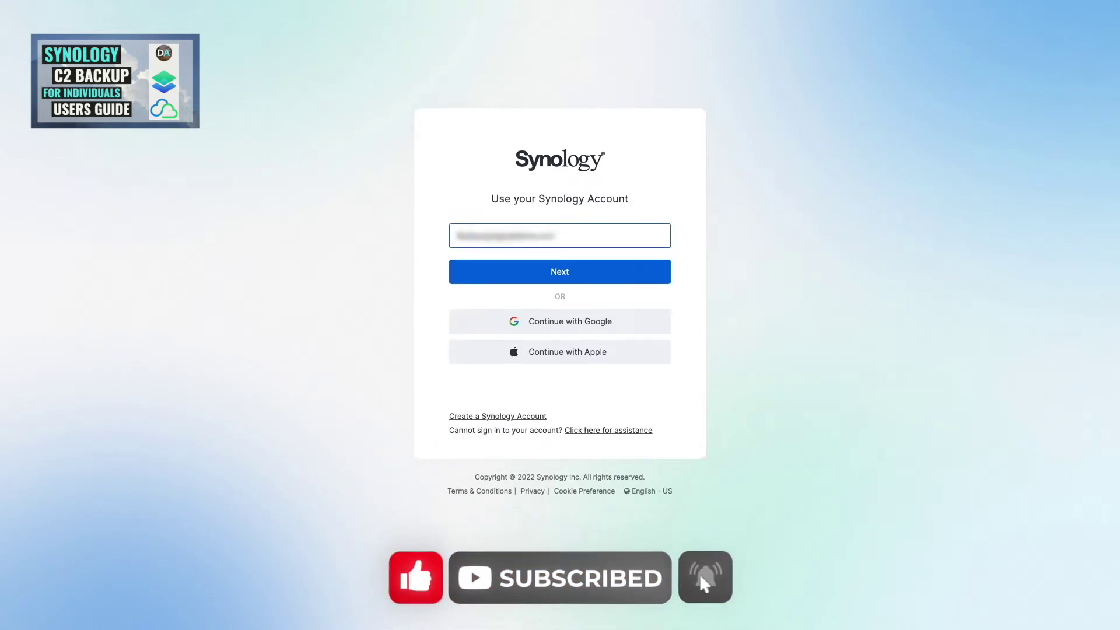
pyautogui.click(491, 269)
pyautogui.click(518, 298)
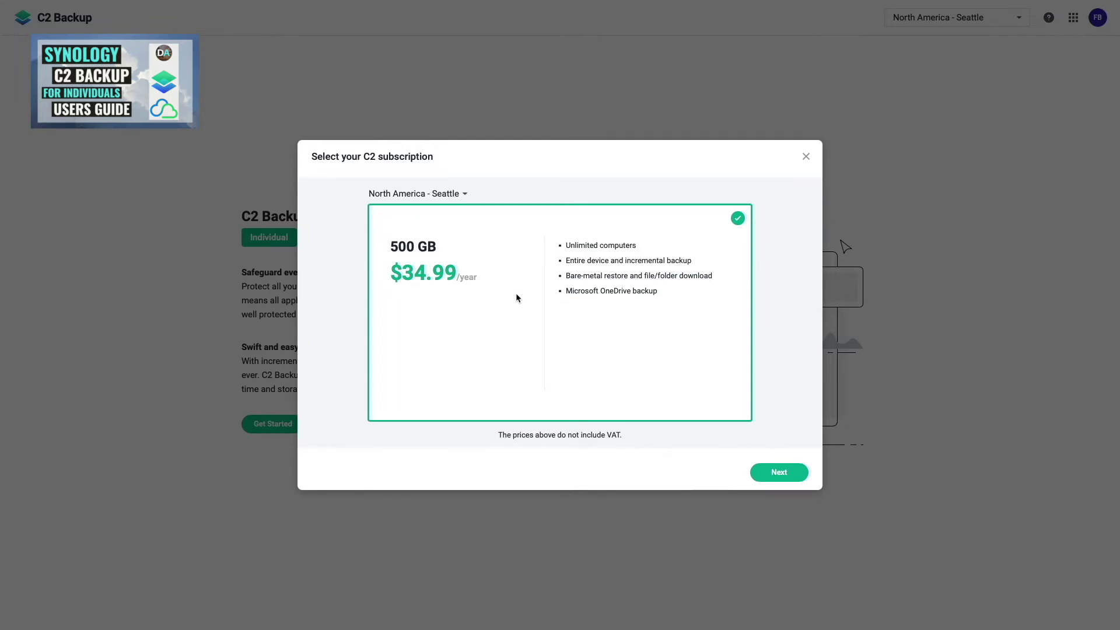
# - Review the summary of the 500 GB annual subscription and leave the special offer without subscribing
pyautogui.click(757, 472)
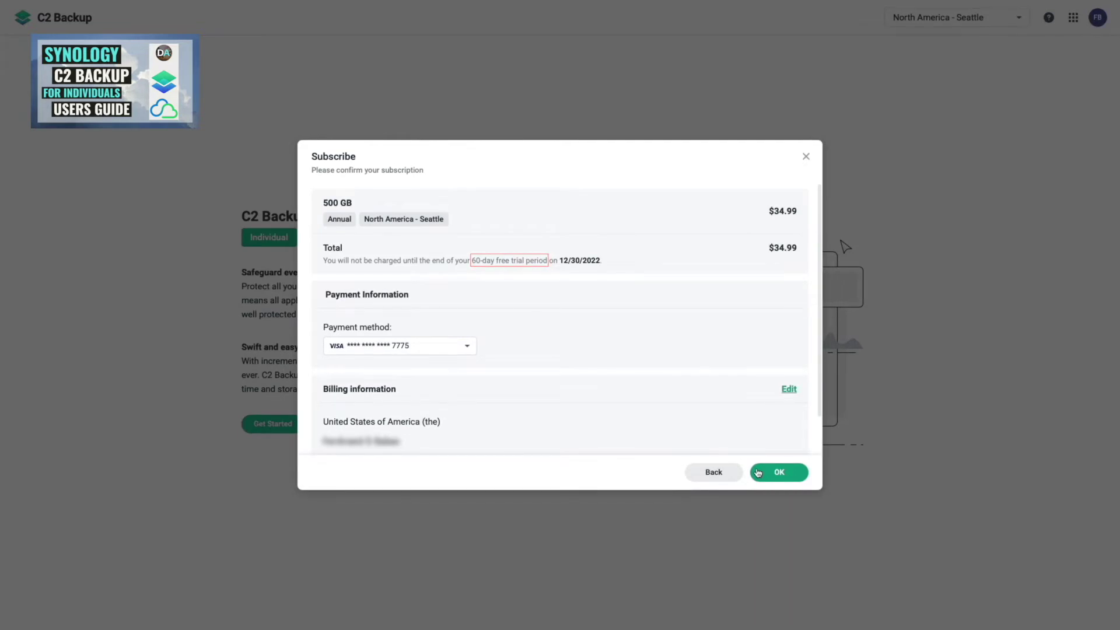
pyautogui.click(807, 159)
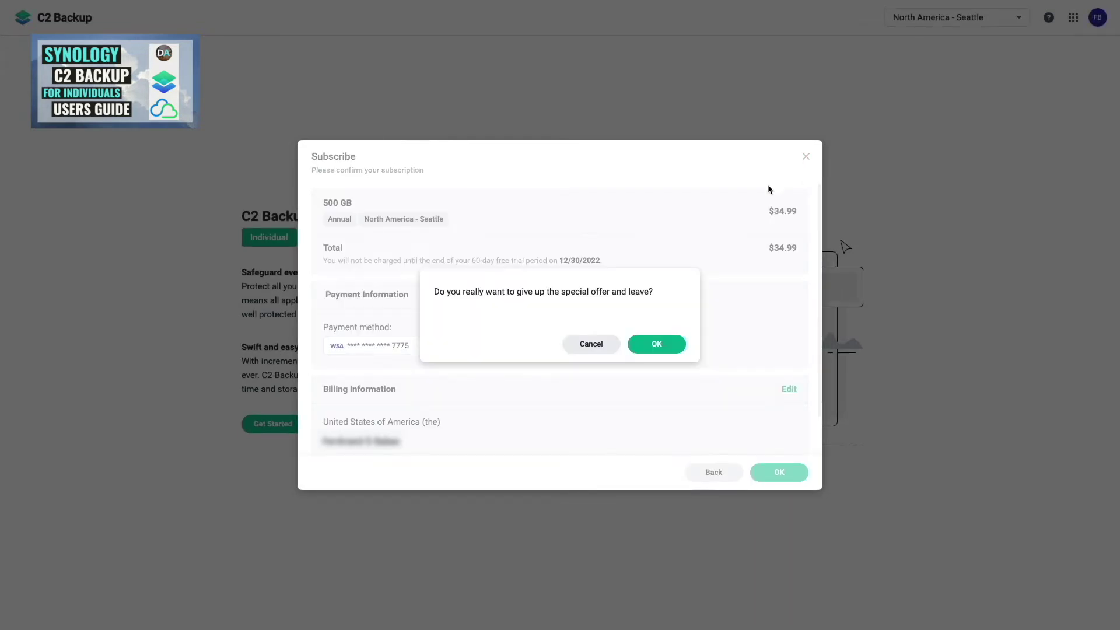
pyautogui.click(678, 345)
# - Review the summary of the 2 TB annual plan for North America - Seattle and leave without subscribing
pyautogui.click(295, 424)
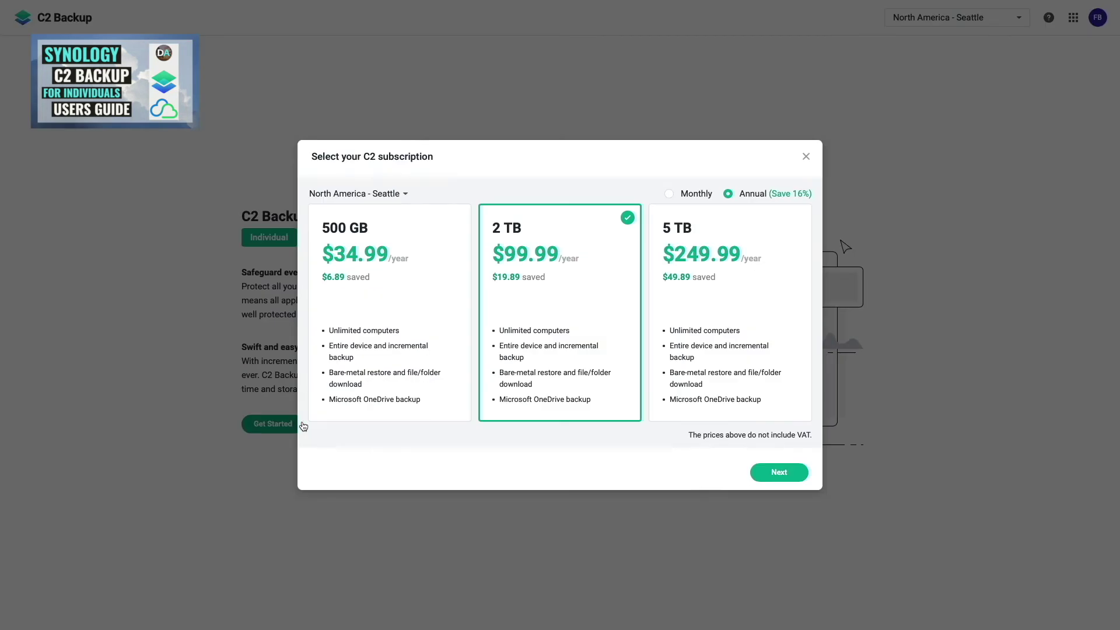
pyautogui.click(800, 474)
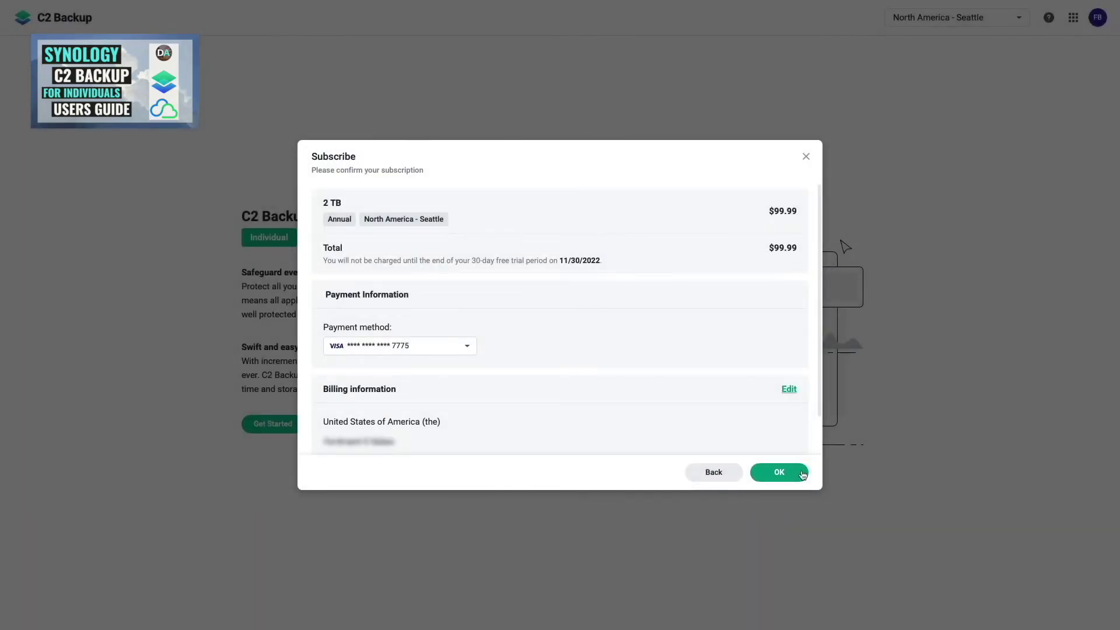
pyautogui.click(805, 157)
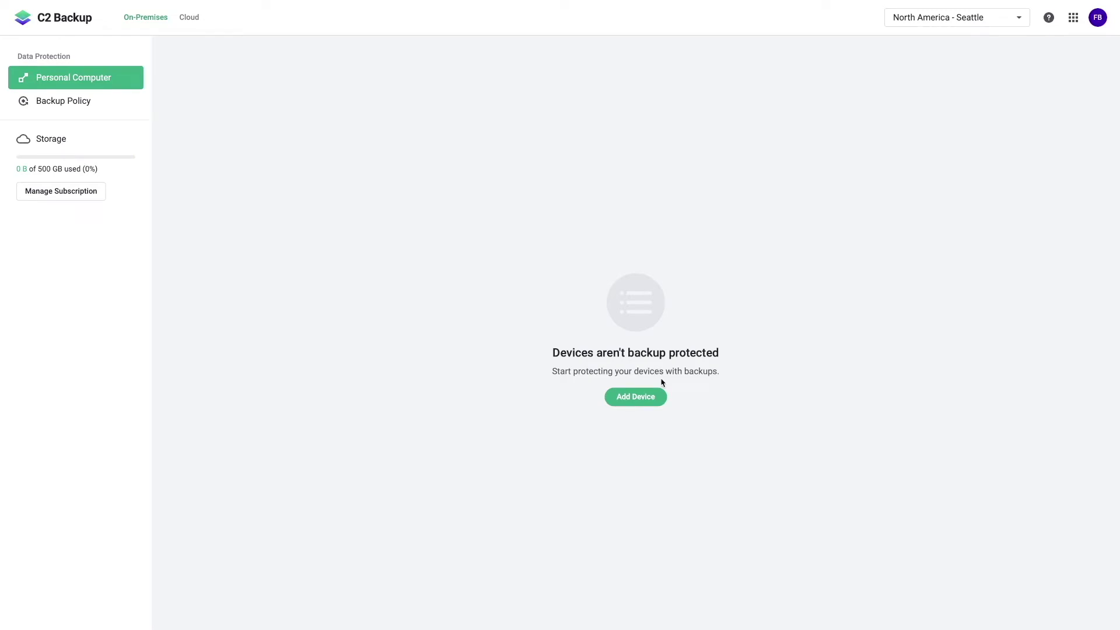
# - Download the macOS backup agent for a new device
pyautogui.click(660, 397)
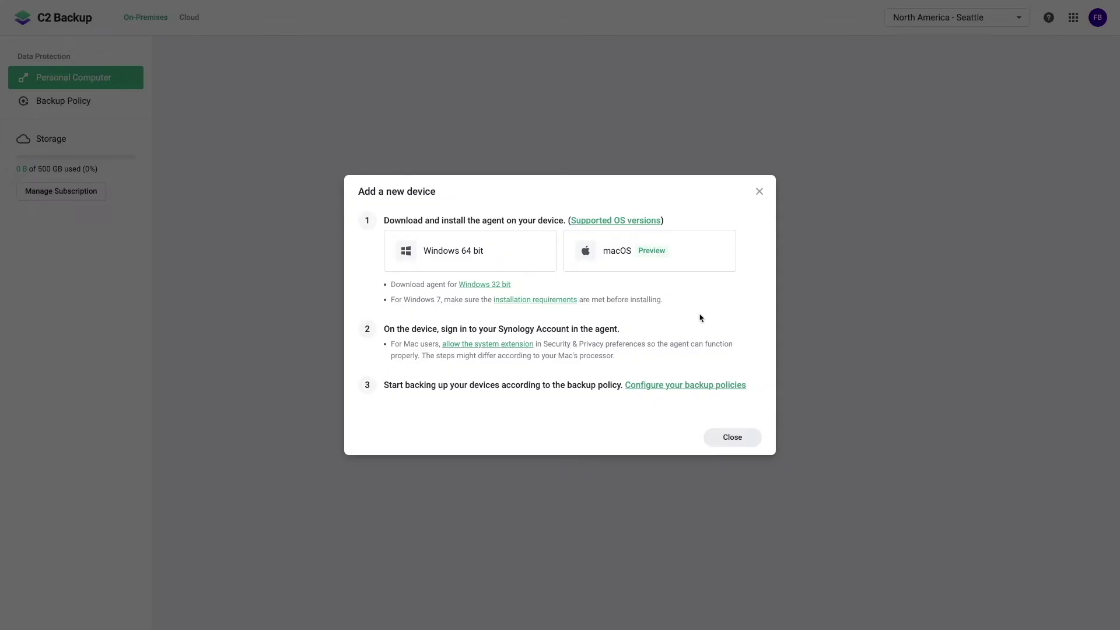
pyautogui.click(703, 244)
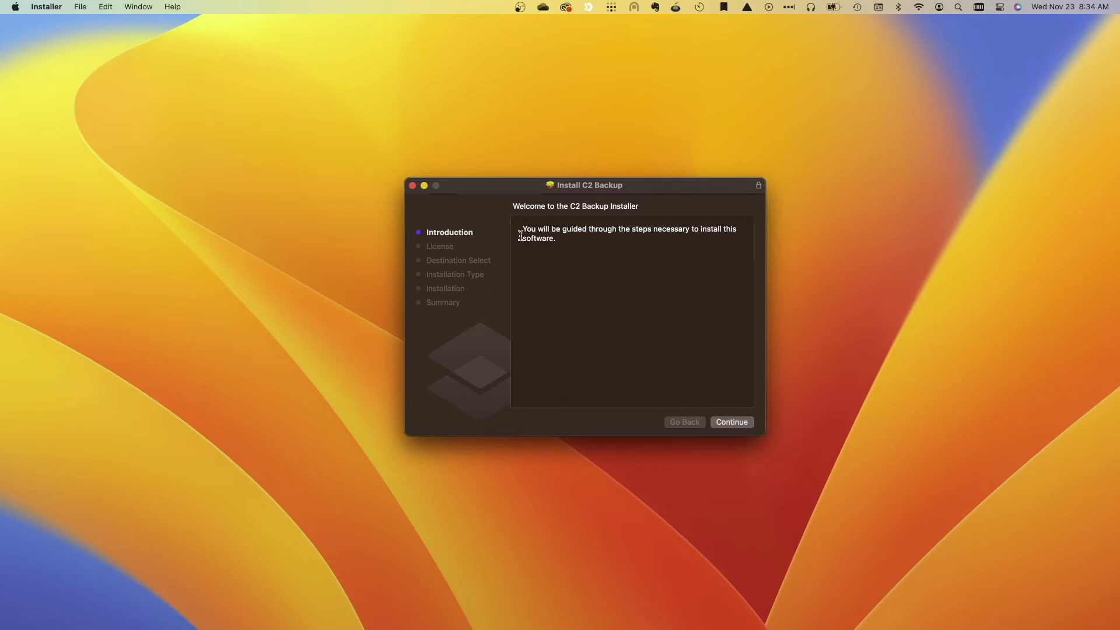
# - Install C2 Backup on the Mac, agreeing to the license, and move the installer to the Trash
pyautogui.click(749, 422)
pyautogui.click(749, 422)
pyautogui.click(716, 342)
pyautogui.click(739, 422)
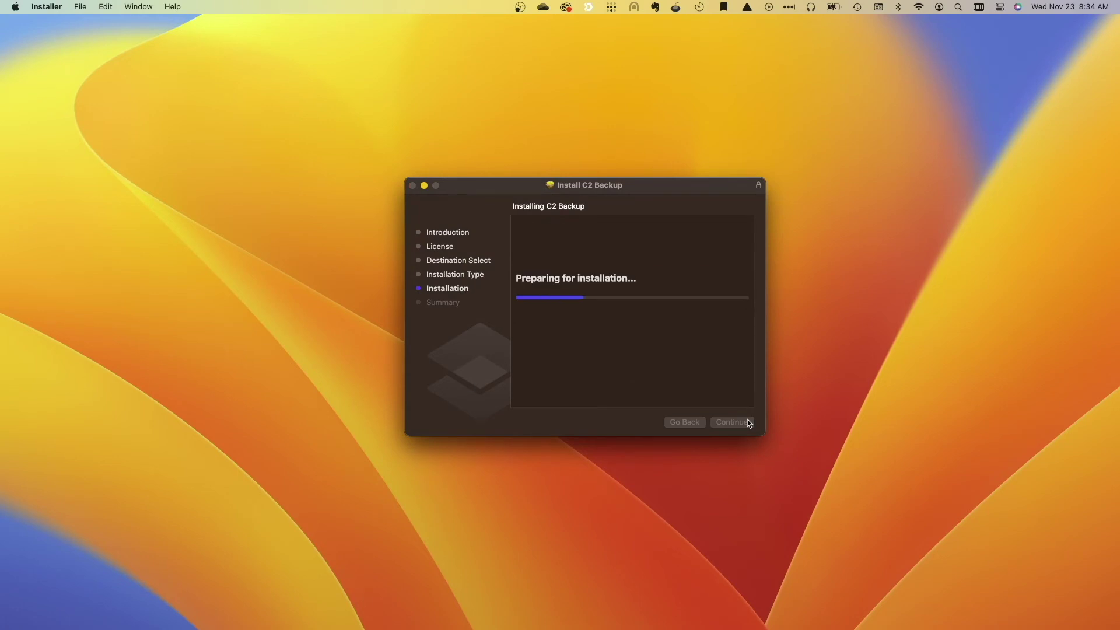
pyautogui.press('Return')
pyautogui.click(618, 224)
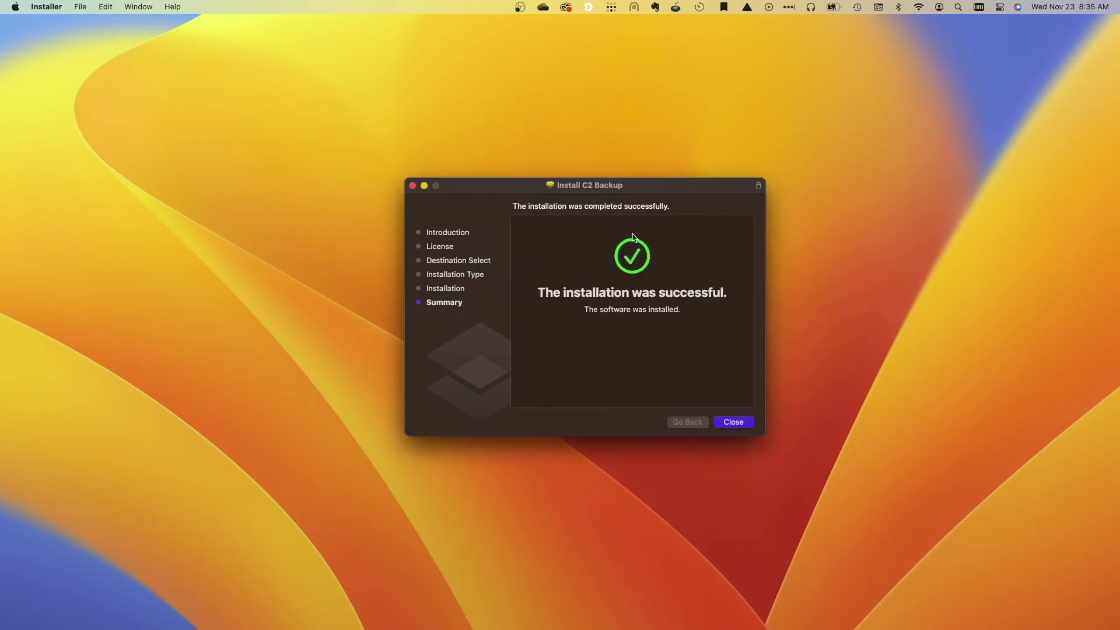
pyautogui.click(752, 422)
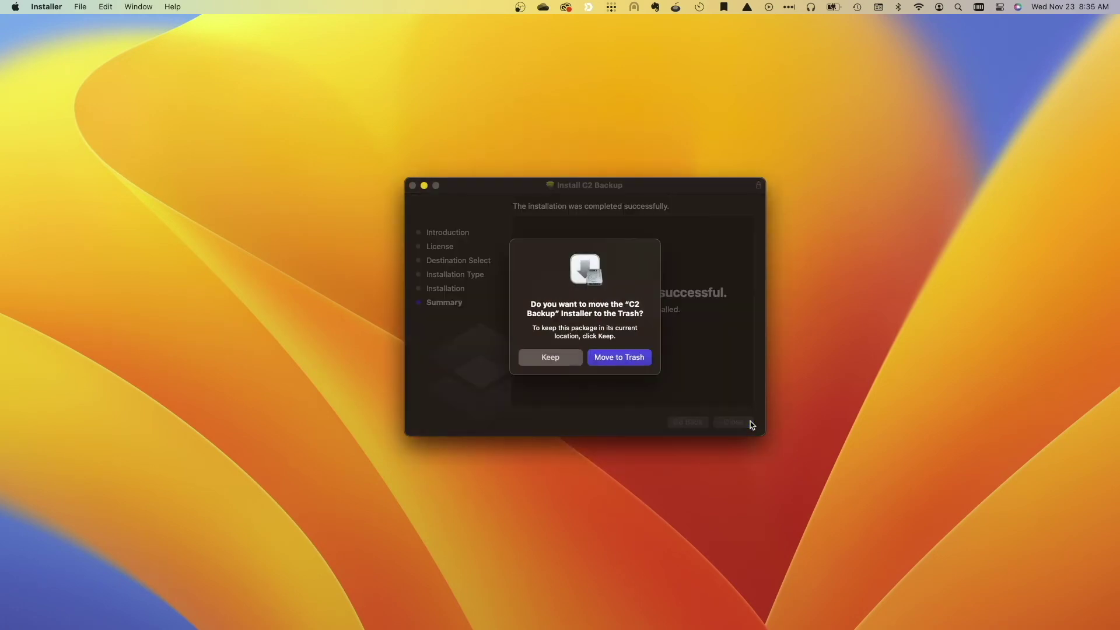
pyautogui.click(648, 357)
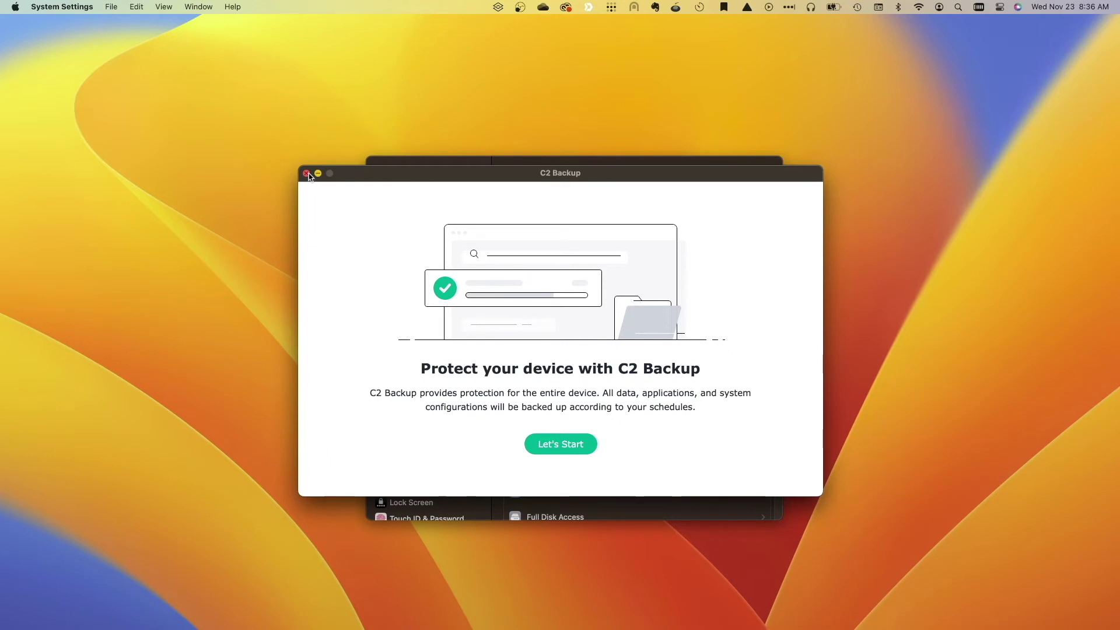
# - Grant C2 Backup full disk access in the macOS Privacy & Security settings, authorizing with the account password
pyautogui.click(306, 174)
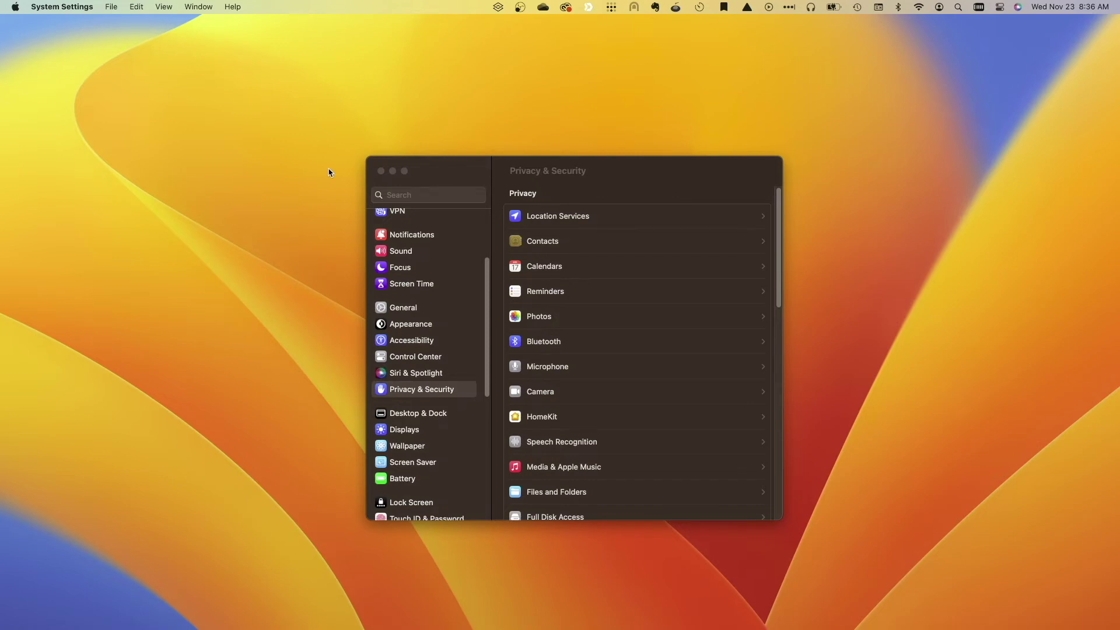
pyautogui.click(495, 182)
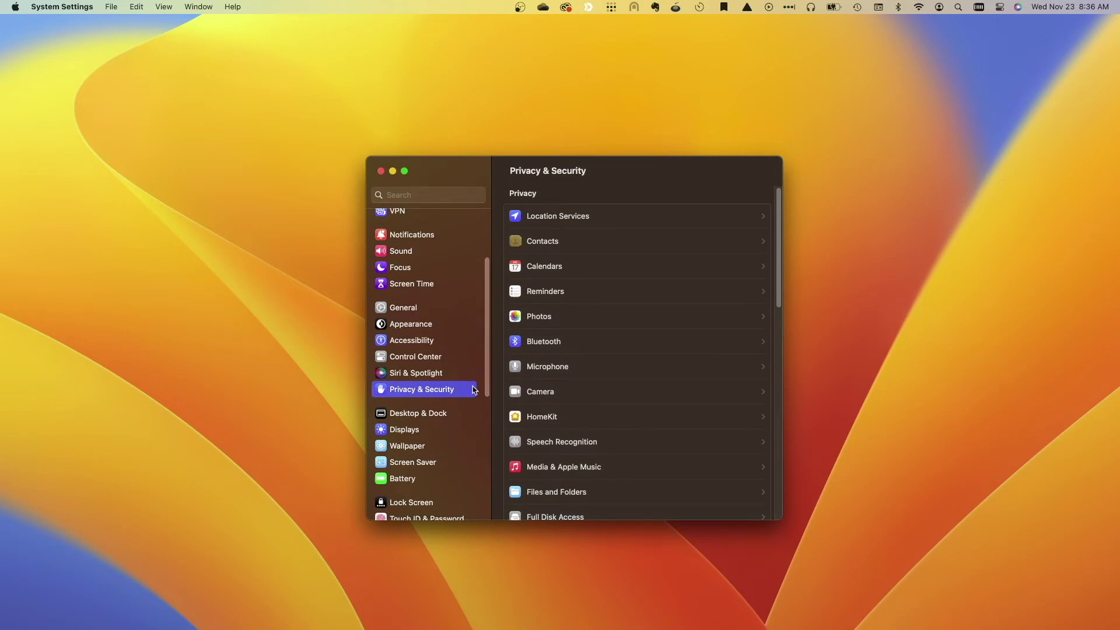
pyautogui.scroll(-3, 587, 394)
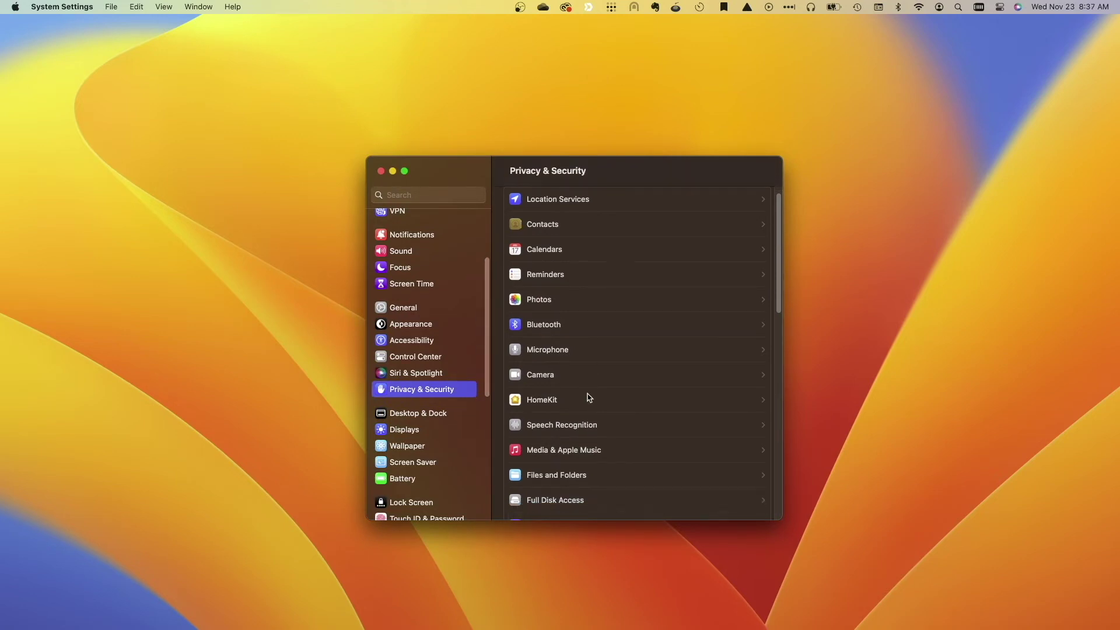
pyautogui.click(578, 458)
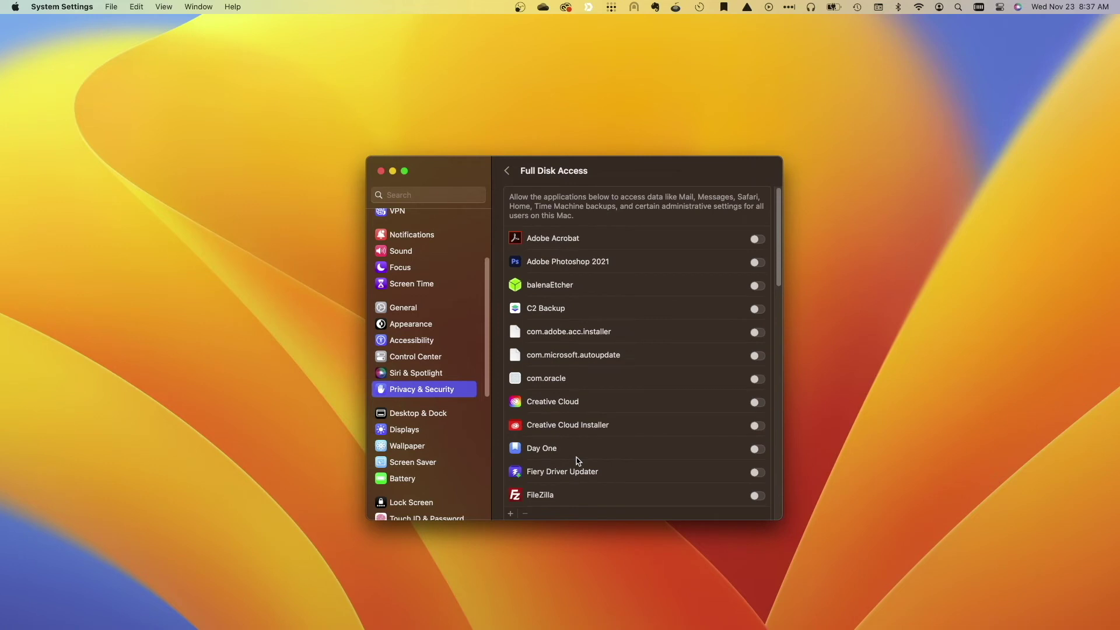
pyautogui.click(583, 307)
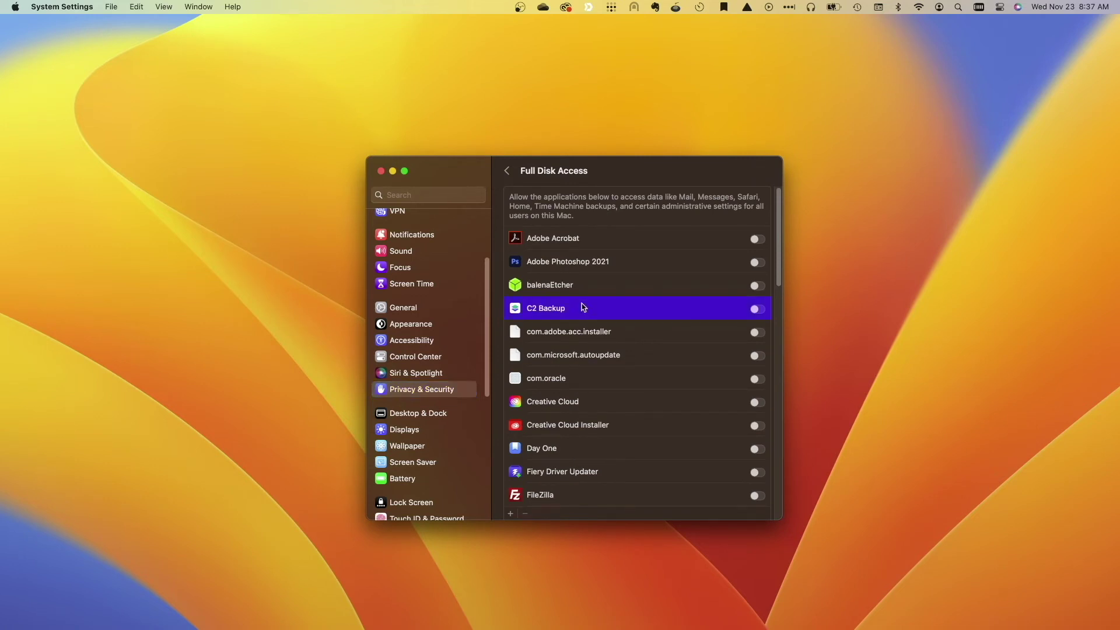
pyautogui.click(761, 311)
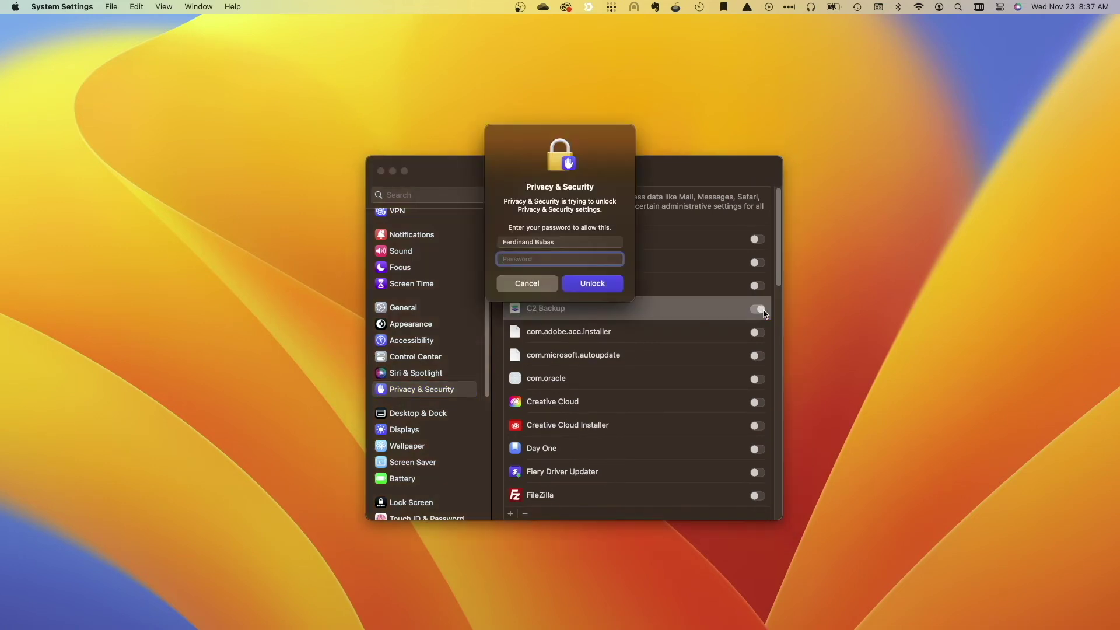
pyautogui.write('********')
pyautogui.press('Return')
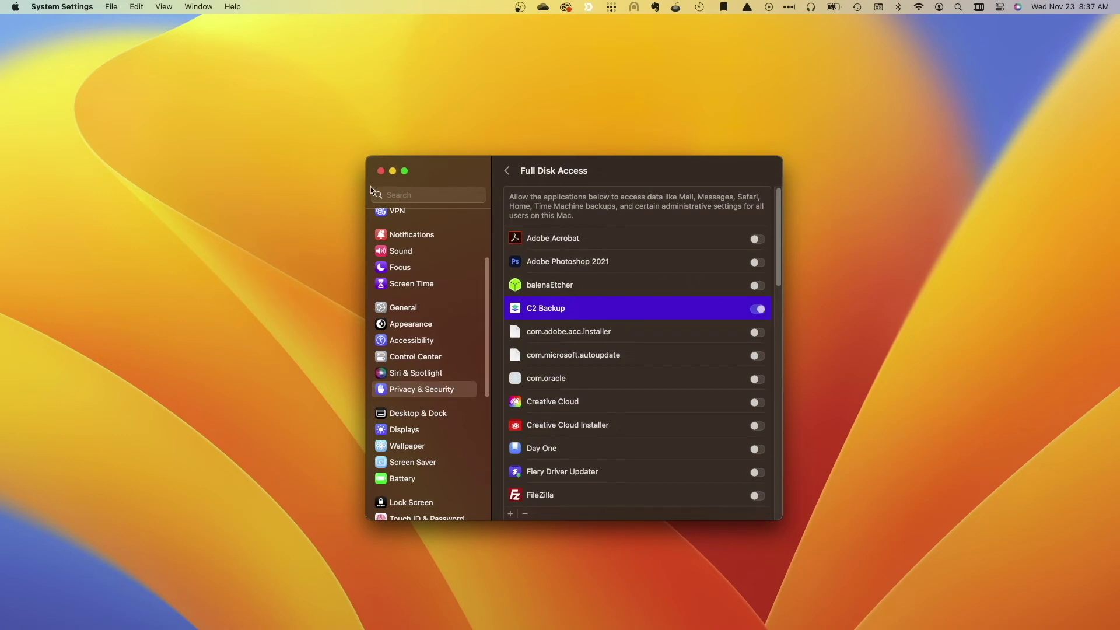
pyautogui.click(380, 171)
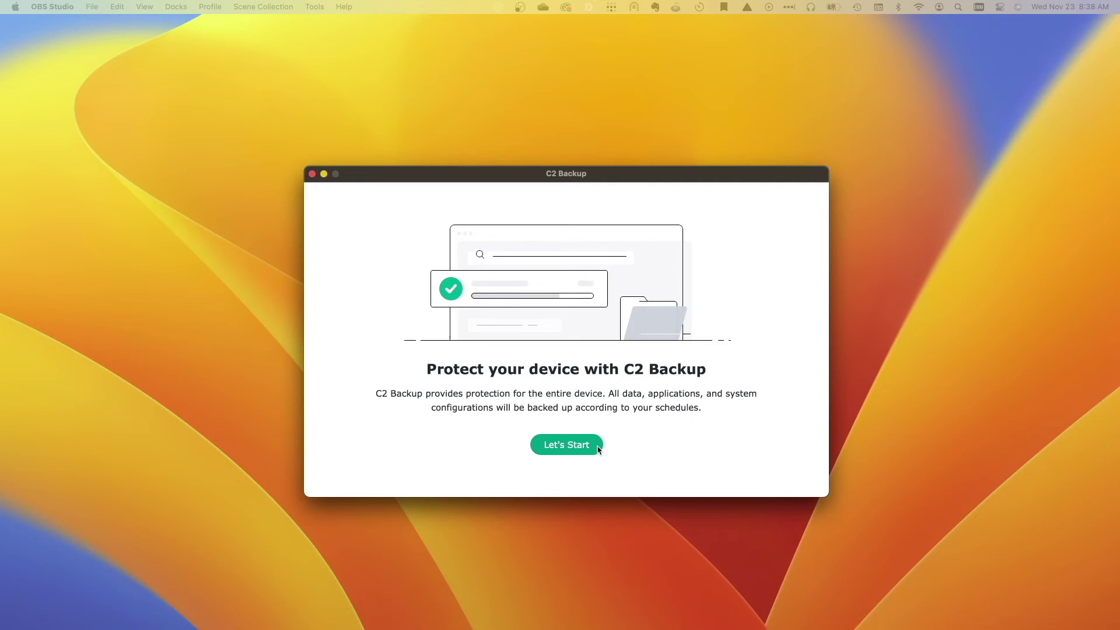
# - Sign in to the C2 Backup agent with the Synology Account and finish the setup by backing up the device immediately
pyautogui.click(597, 448)
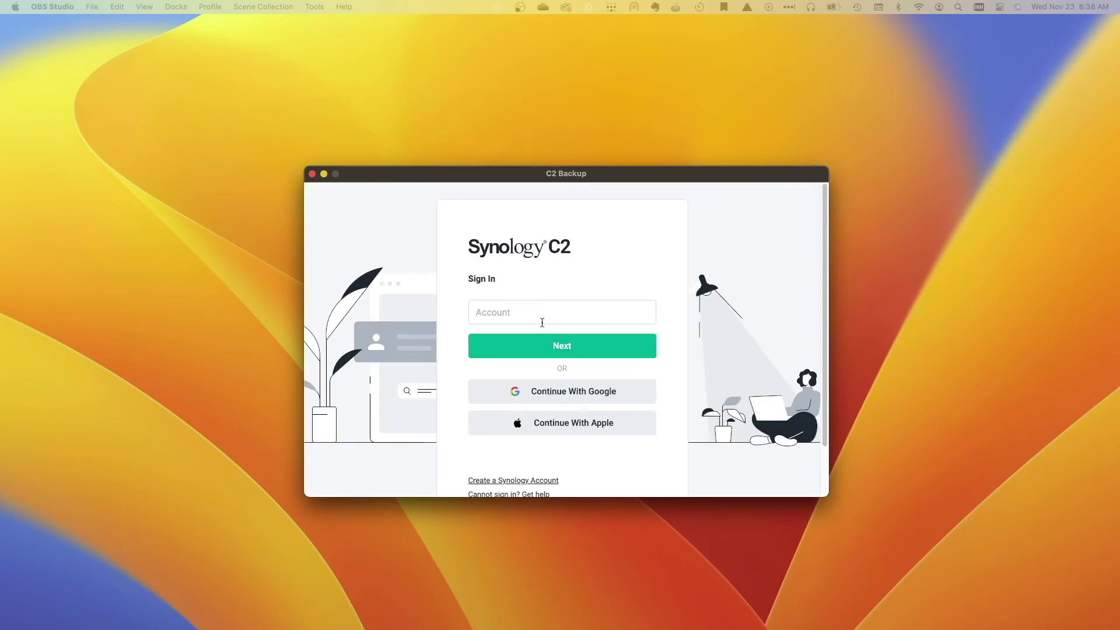
pyautogui.press('super+v')
pyautogui.press('Return')
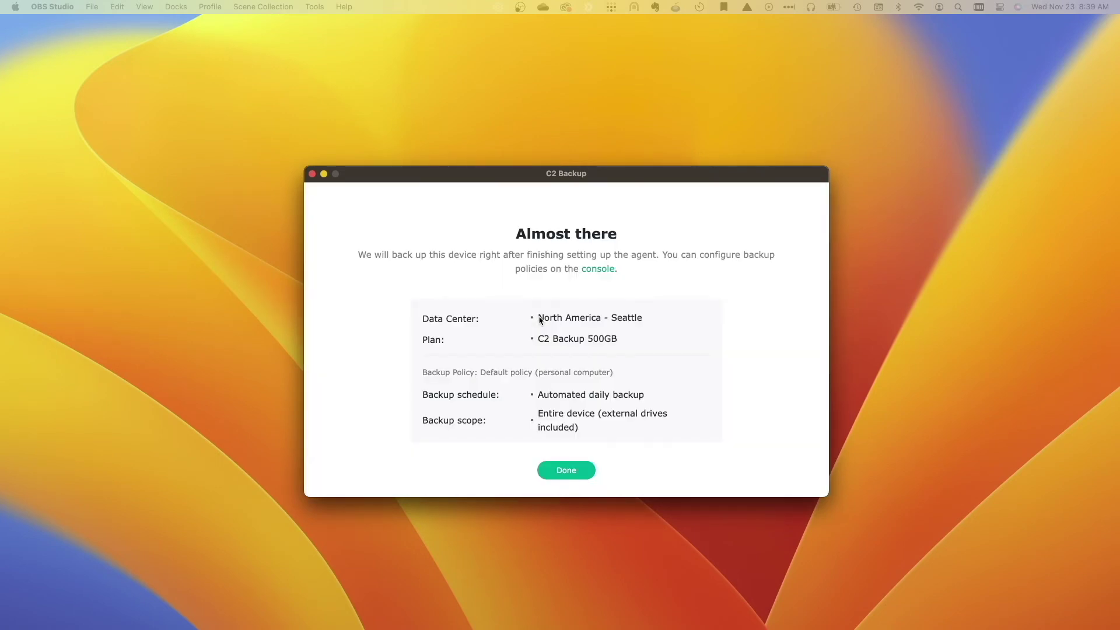
pyautogui.click(589, 473)
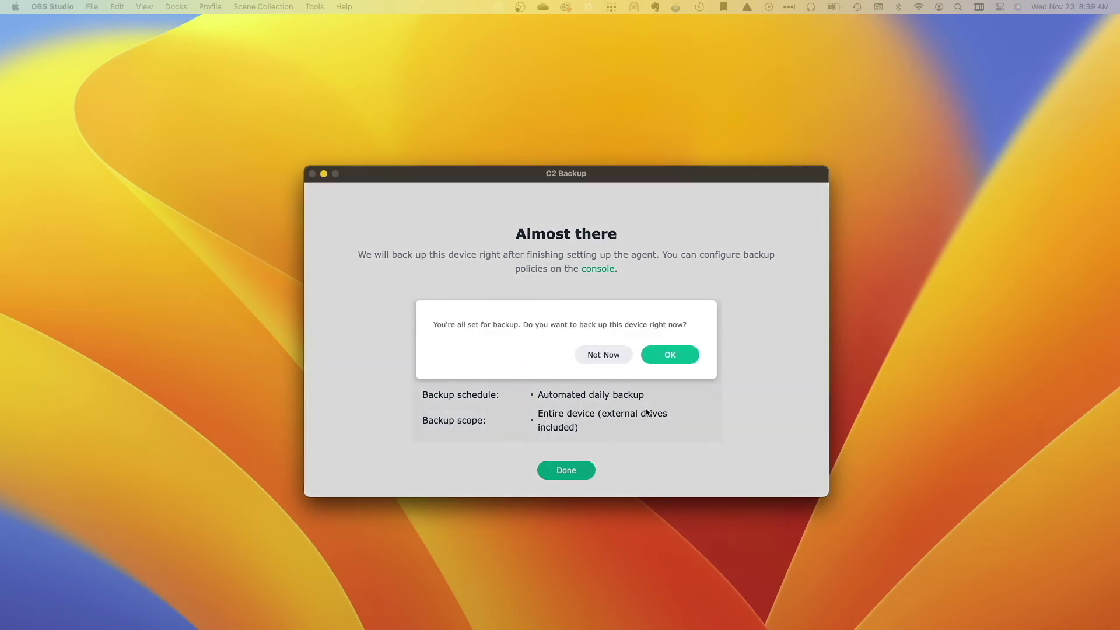
pyautogui.click(692, 357)
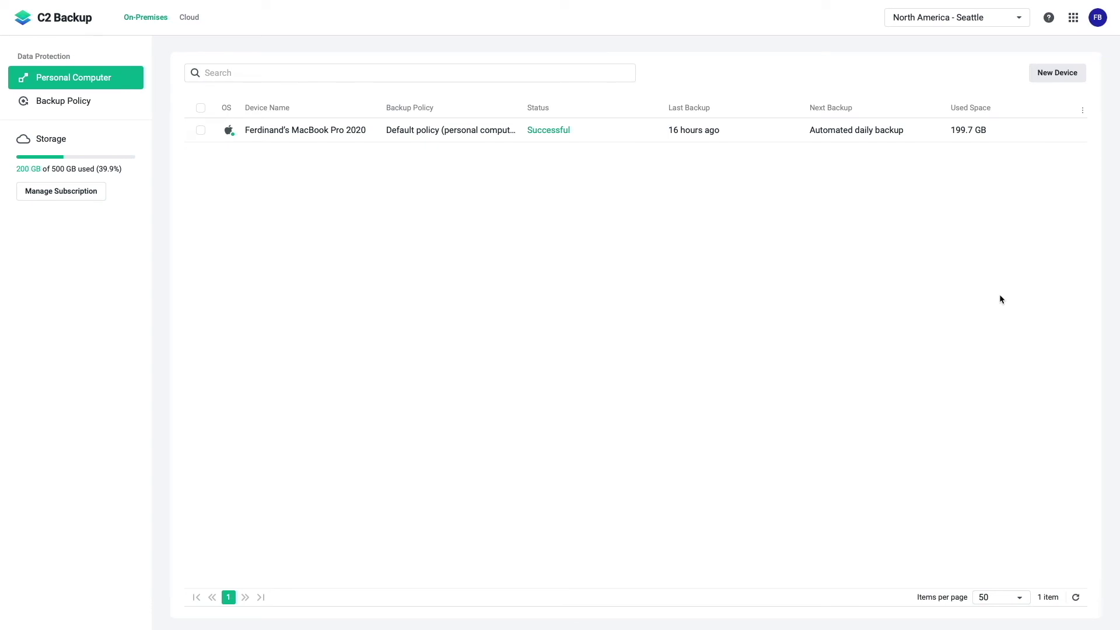
# - Open the MacBook's version list in the C2 Backup web console and view the 11/24/2022 20:01:06 backup in the Recovery Portal
pyautogui.click(1071, 131)
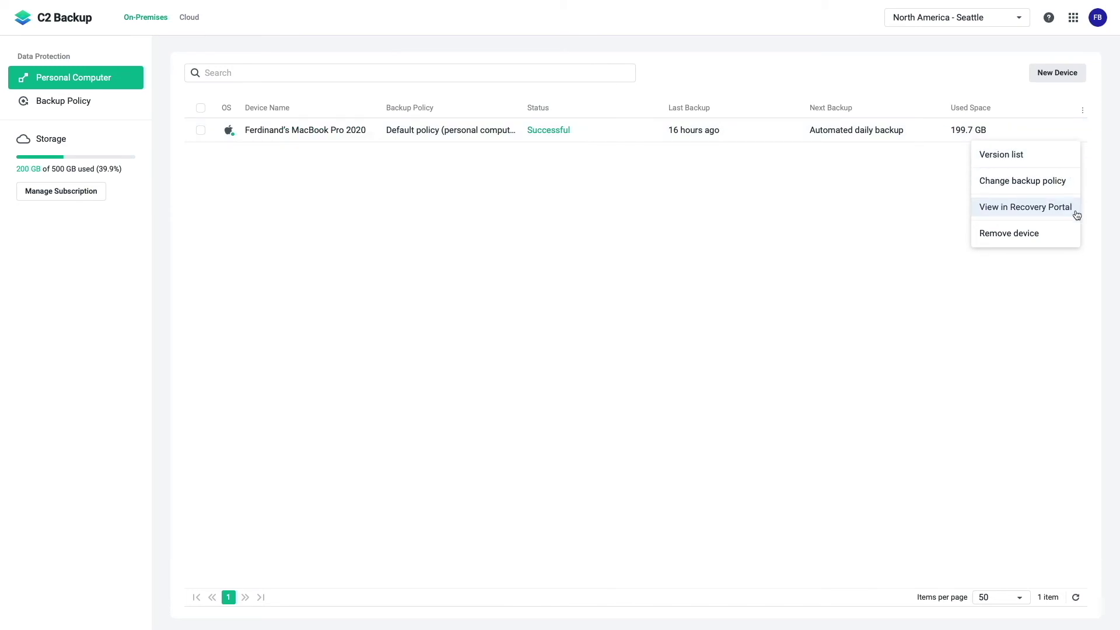
pyautogui.click(1055, 155)
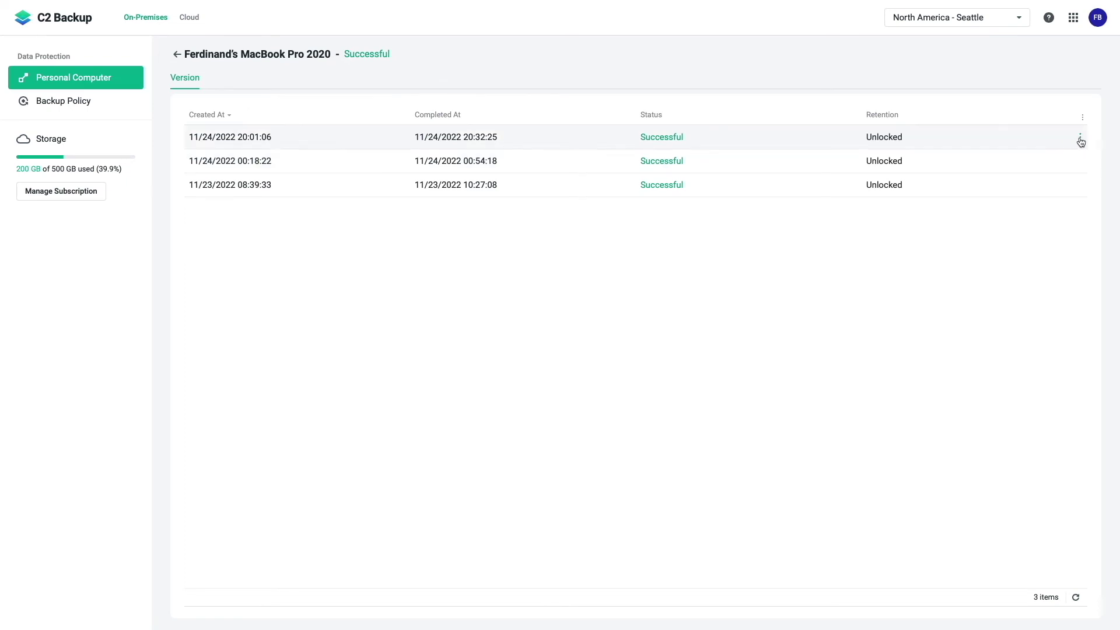
pyautogui.click(1079, 140)
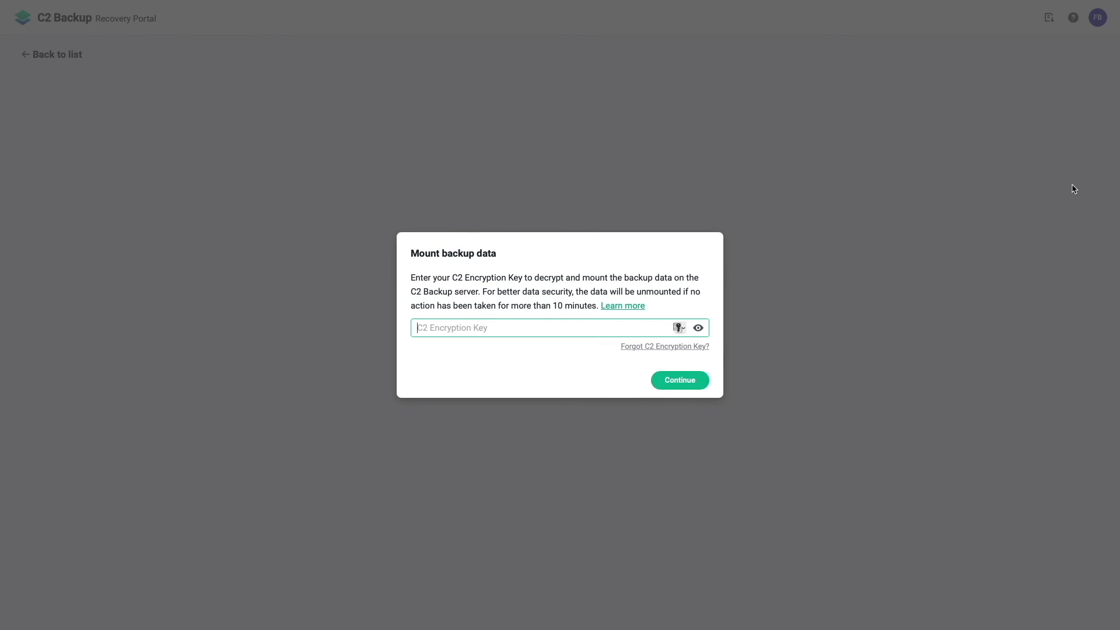
# - Mount the backup data by entering the C2 Encryption Key
pyautogui.click(640, 326)
pyautogui.hotkey('ctrl', 'v')
pyautogui.click(704, 380)
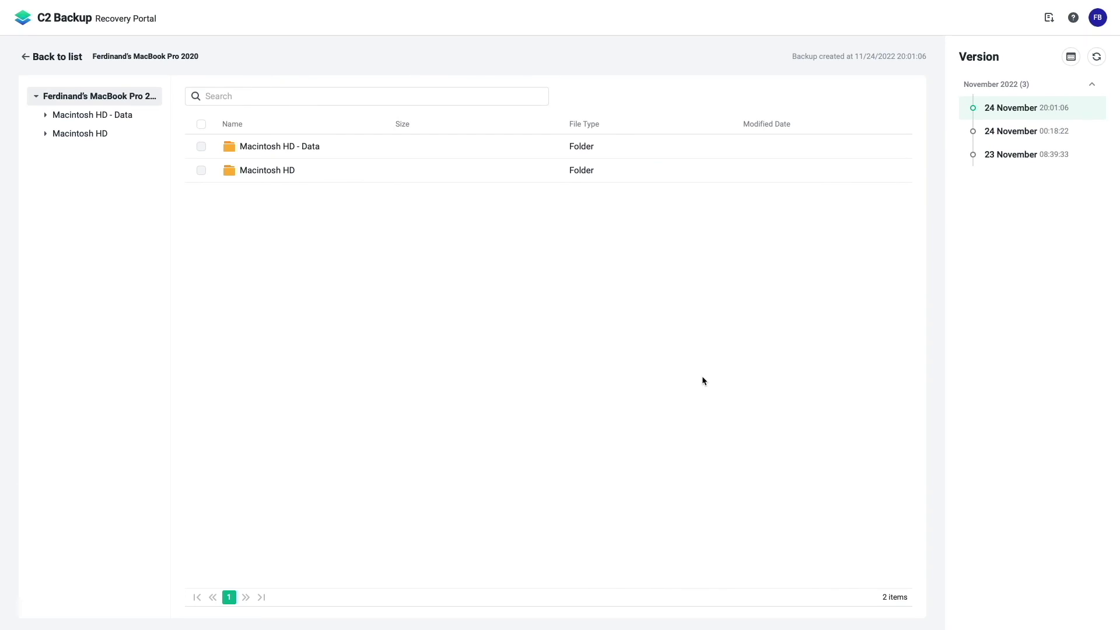
# - Browse the backup through Macintosh HD - Data, root and Users to the Downloads folder of the personal home folder
pyautogui.click(46, 116)
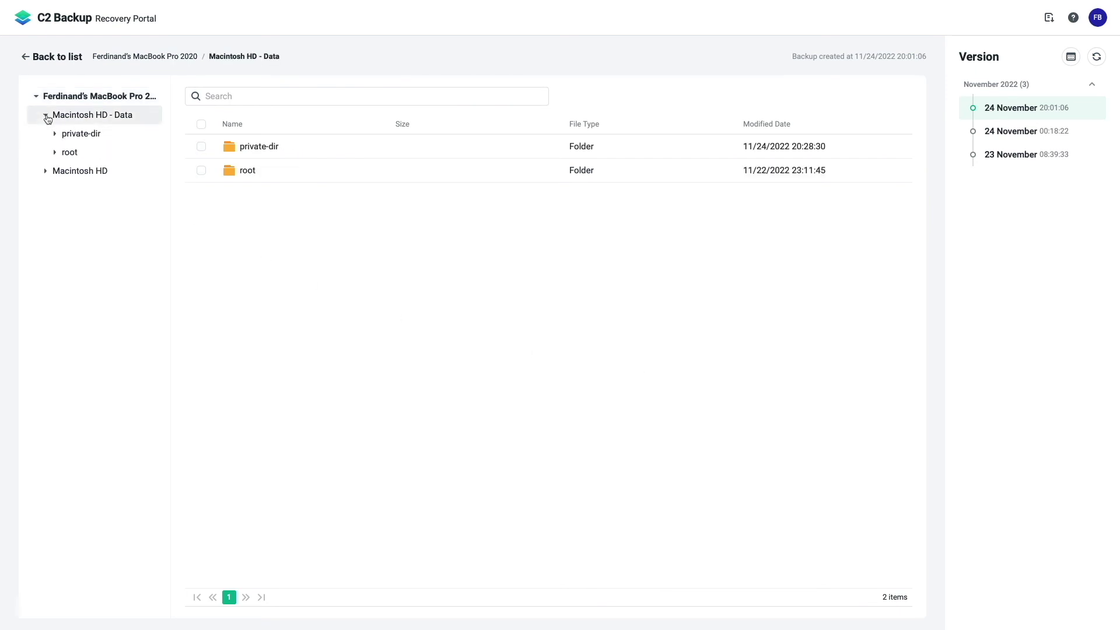
pyautogui.click(56, 153)
pyautogui.click(66, 471)
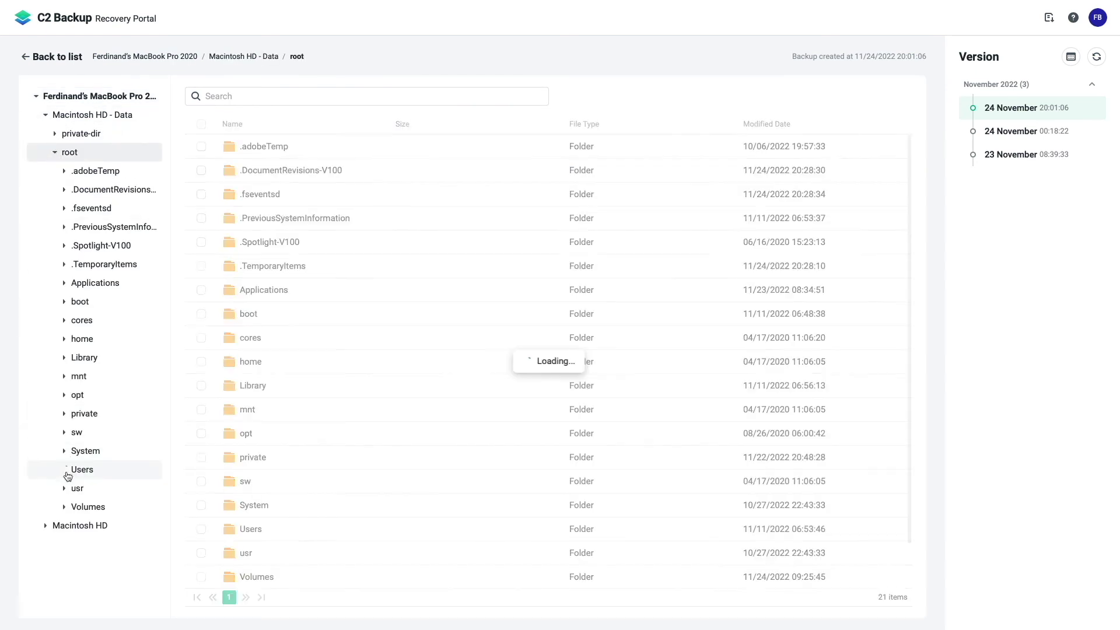
pyautogui.click(74, 490)
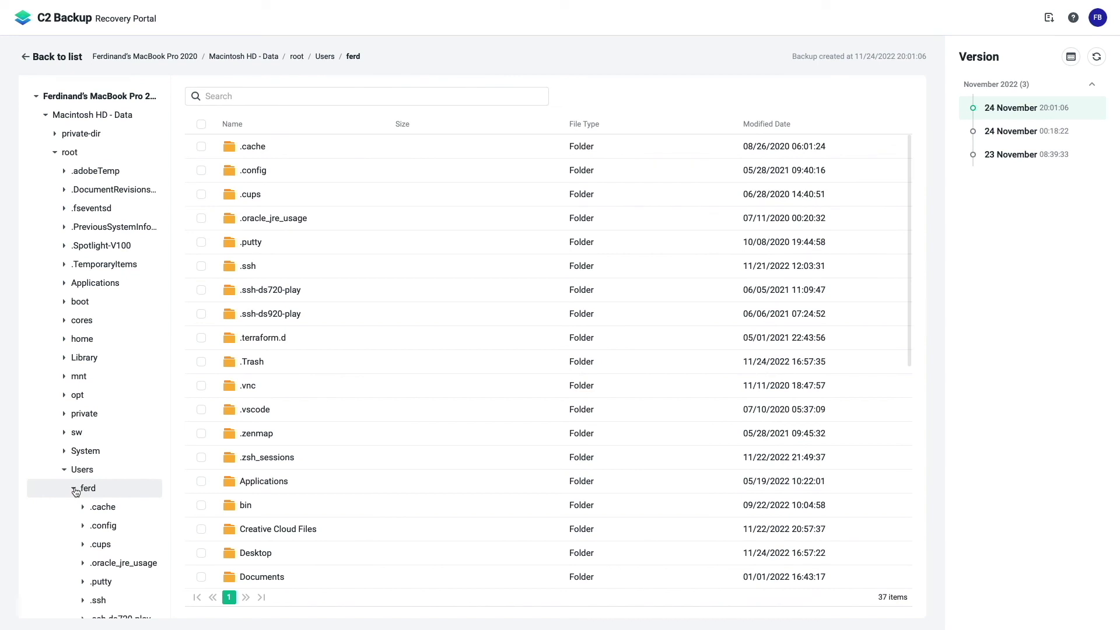
pyautogui.scroll(-1, 313, 481)
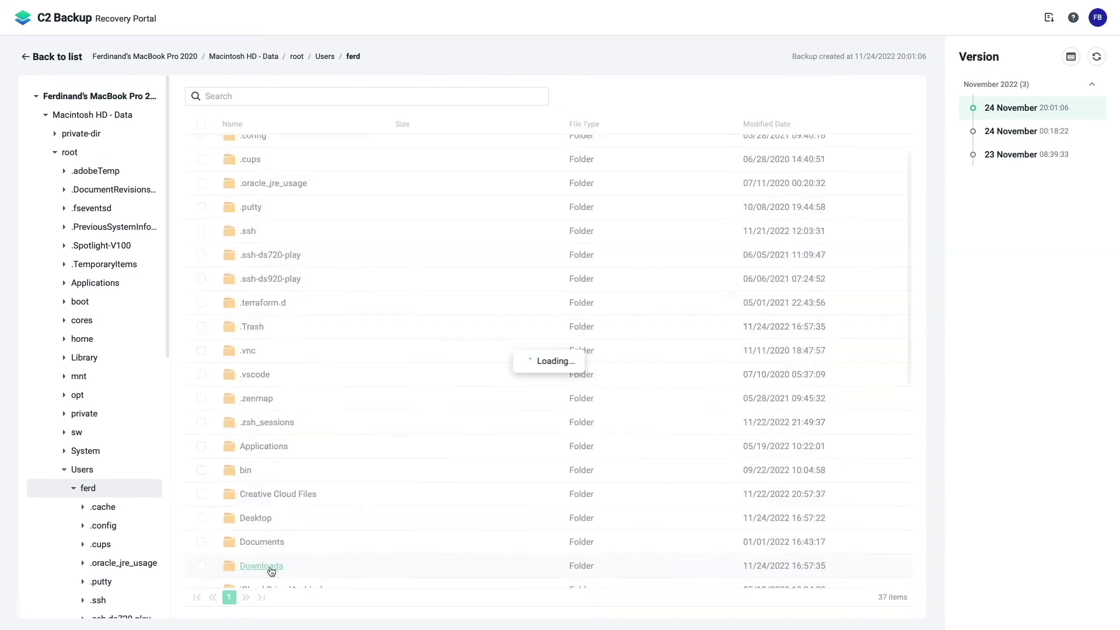
pyautogui.click(260, 566)
# - Sort the backed-up files by newest modified date and download openvpn.zip, selecting the restored copy in Finder's Downloads folder
pyautogui.click(767, 124)
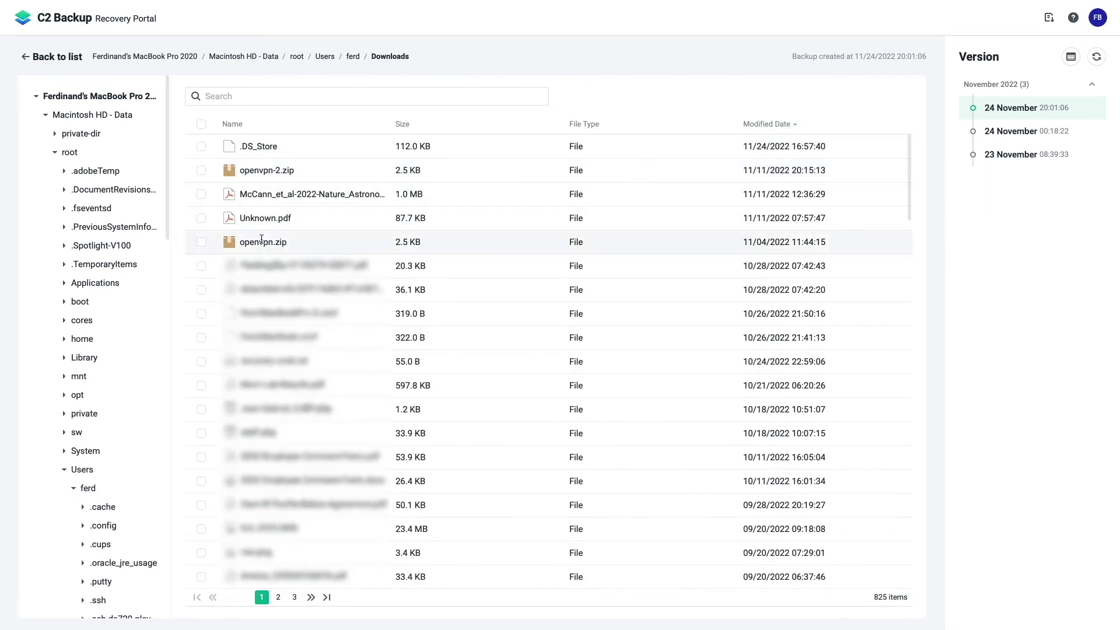
pyautogui.click(201, 242)
pyautogui.click(901, 97)
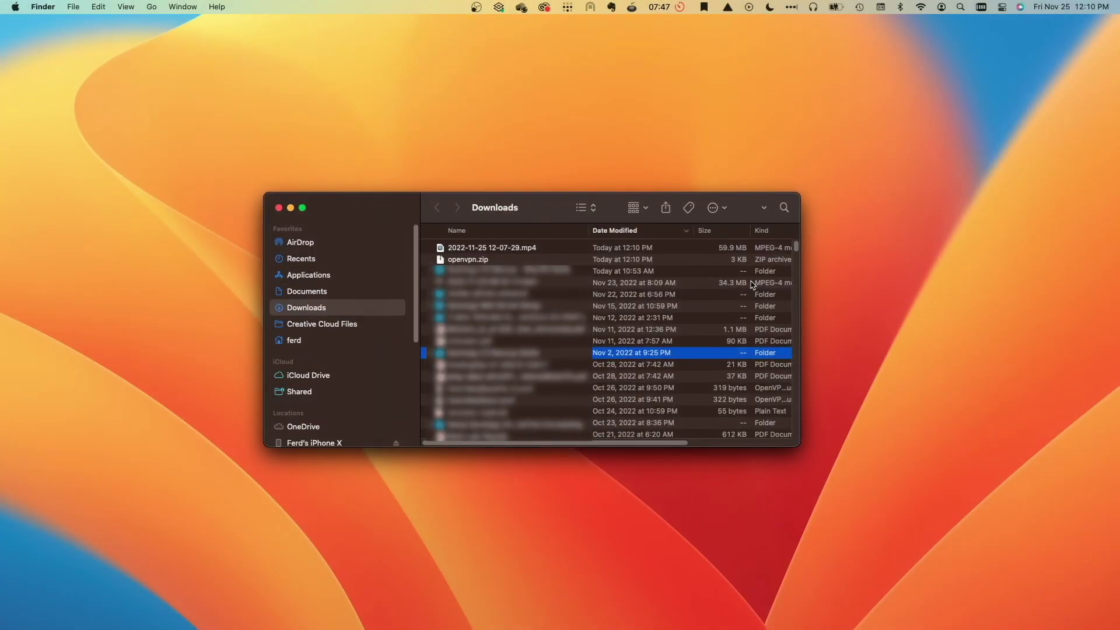
pyautogui.click(542, 260)
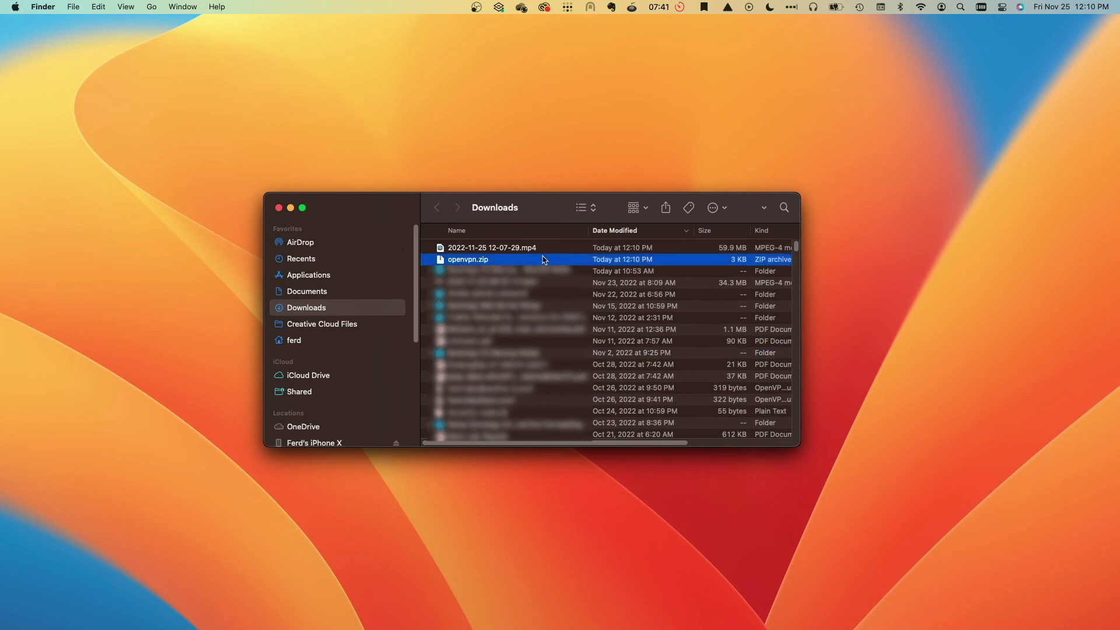